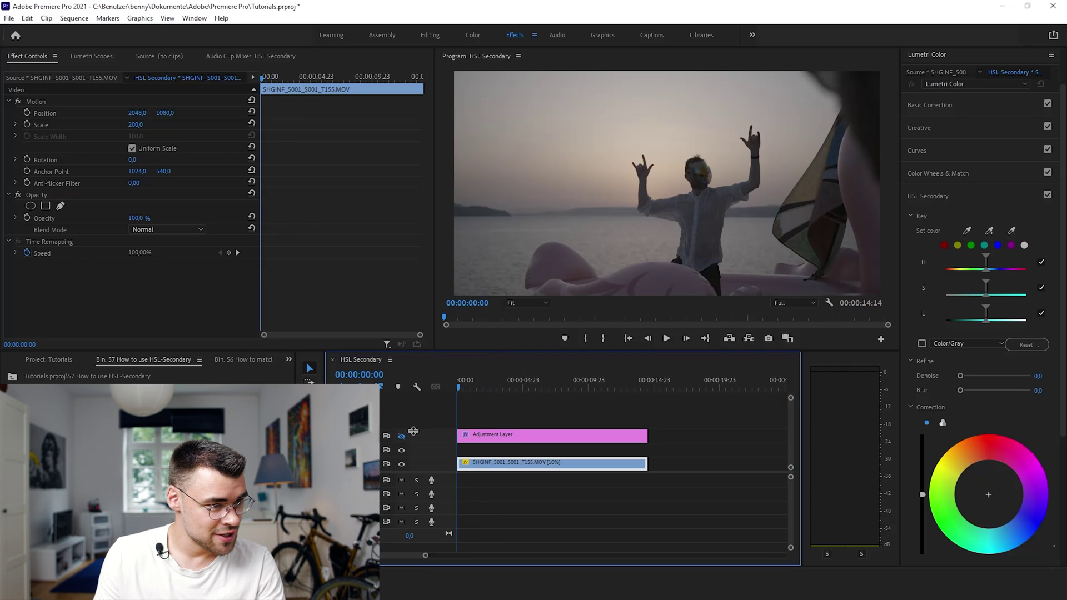
Re-enable the V3 teal grade layer, play the clip to review it, then return near the start
{"action": "left_click", "coordinate": [455, 444]}
{"action": "left_click", "coordinate": [401, 438]}
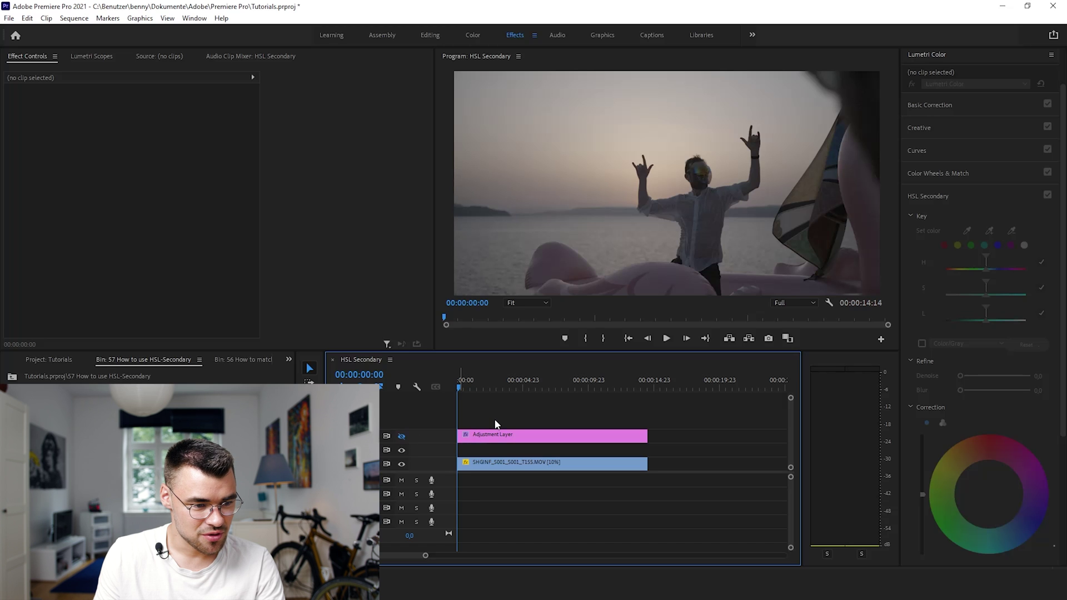
{"action": "left_click", "coordinate": [401, 436]}
{"action": "key", "text": "space"}
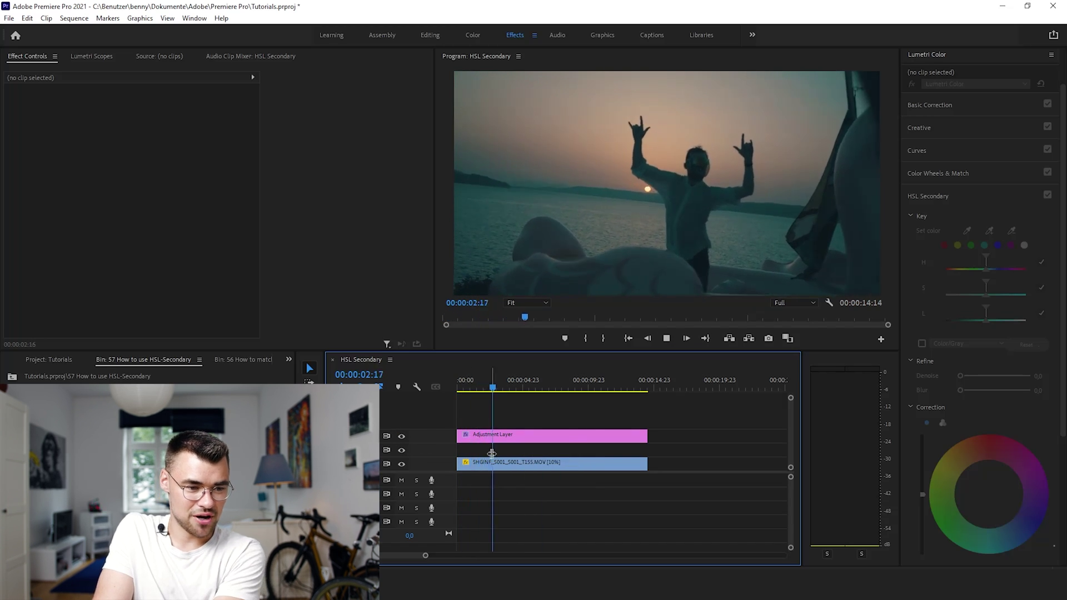
{"action": "left_click", "coordinate": [512, 465]}
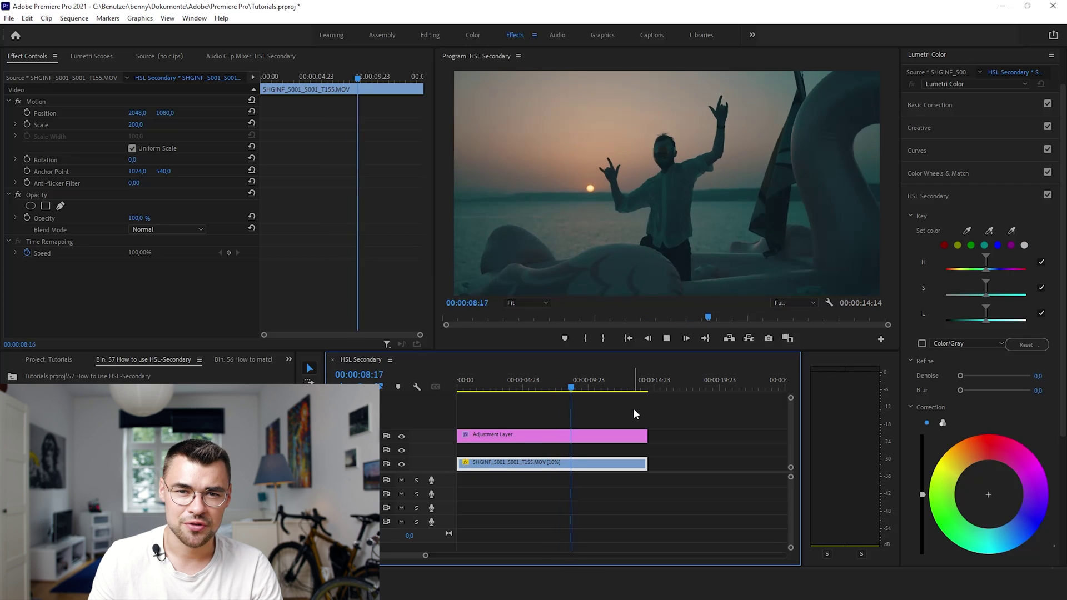
{"action": "left_click", "coordinate": [602, 414]}
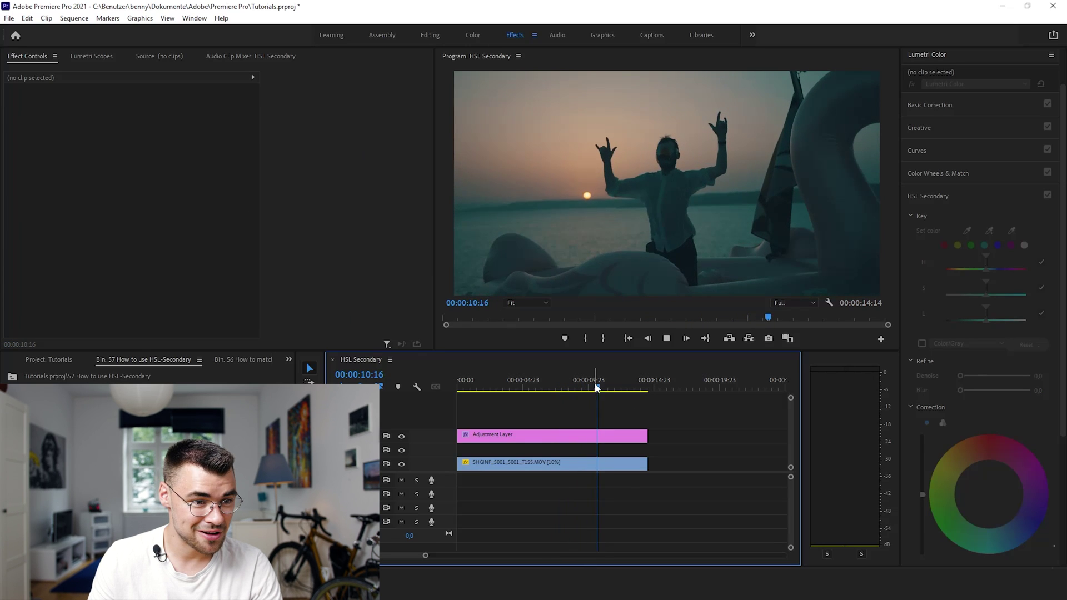
{"action": "left_click_drag", "start_coordinate": [620, 387], "coordinate": [452, 406]}
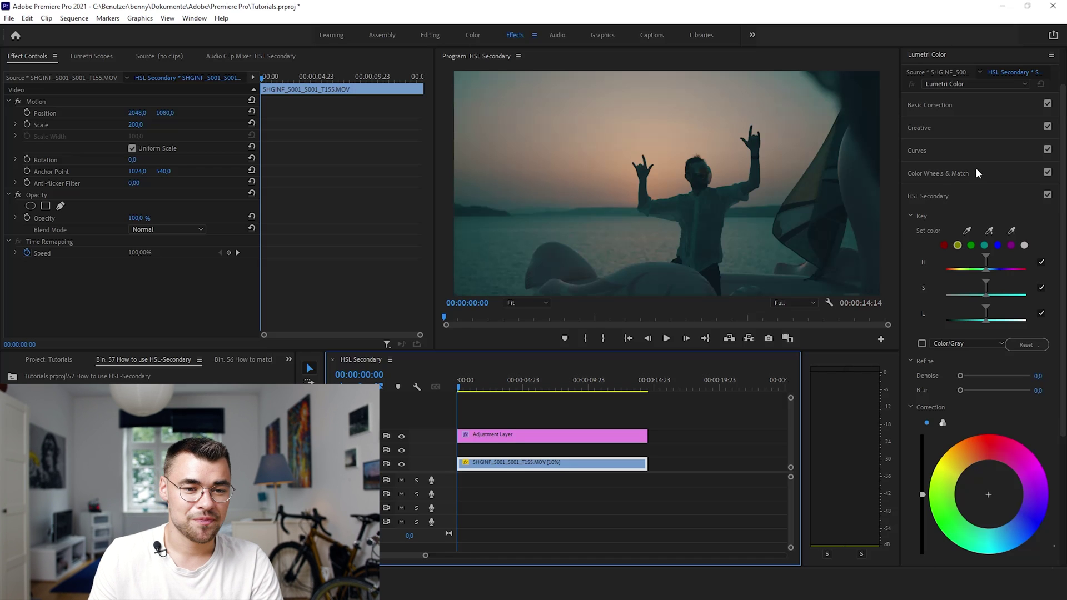
{"action": "scroll", "coordinate": [977, 170], "scroll_direction": "down", "scroll_amount": 2}
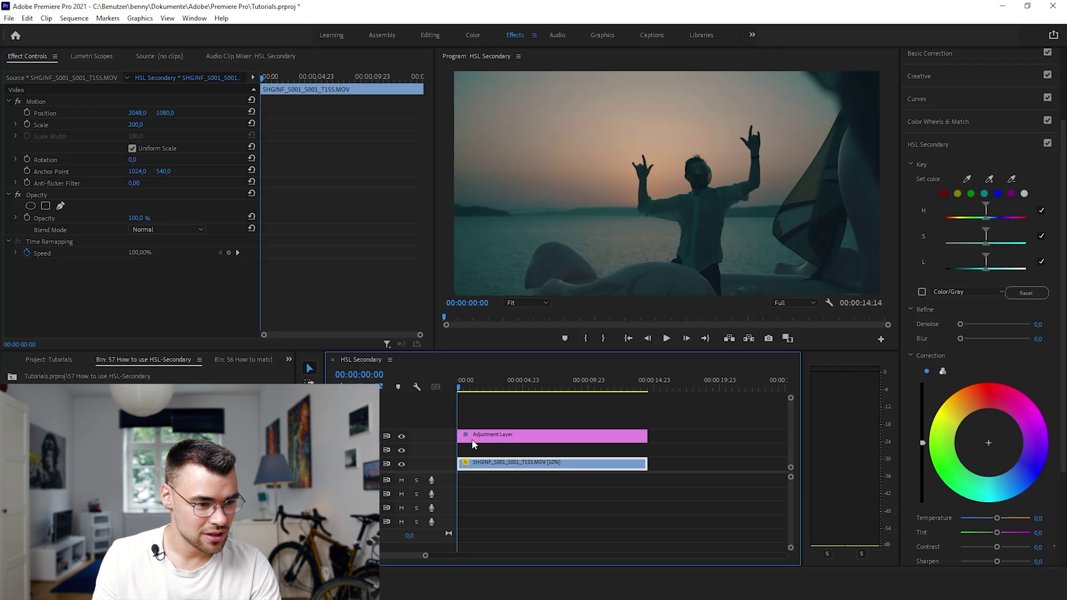
Hide the V3 teal grade, then create a new Adjustment Layer and place it on V2 above the footage
{"action": "left_click", "coordinate": [402, 437]}
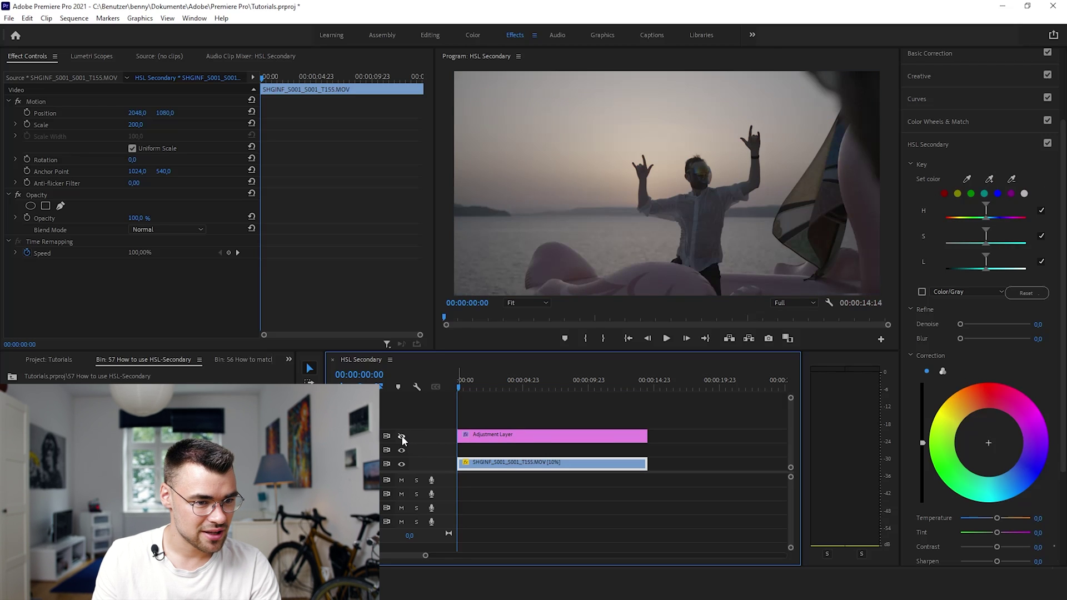
{"action": "right_click", "coordinate": [174, 434]}
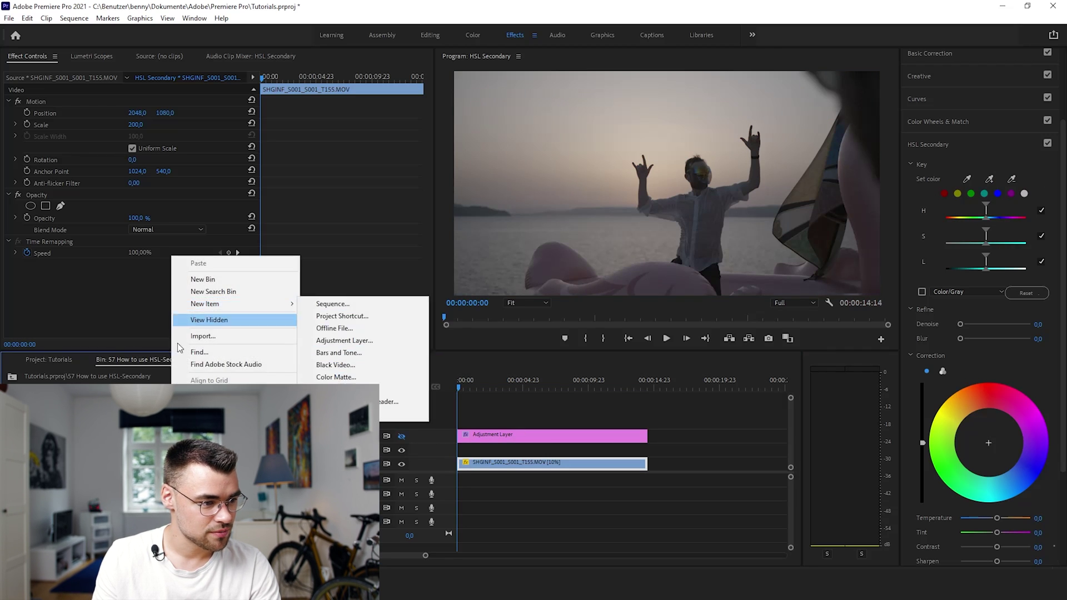
{"action": "mouse_move", "coordinate": [261, 310]}
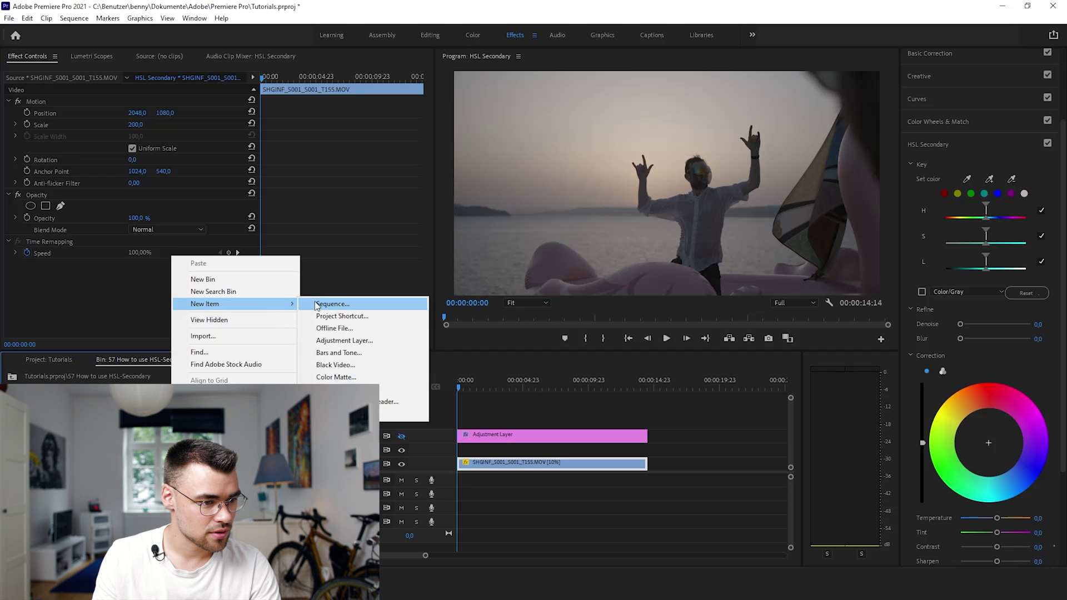
{"action": "left_click", "coordinate": [336, 340]}
{"action": "left_click", "coordinate": [552, 334]}
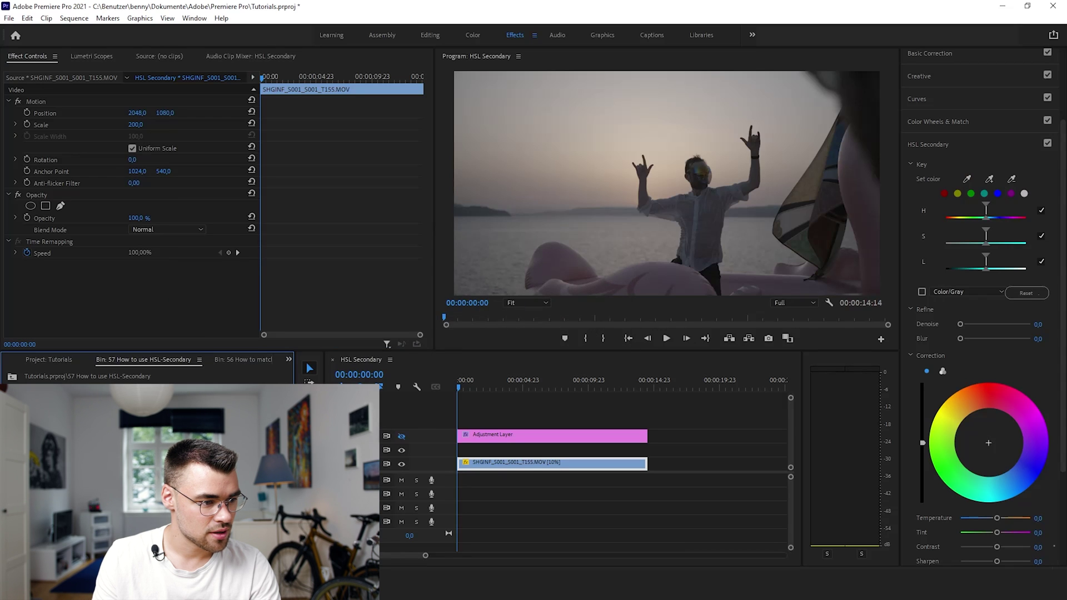
{"action": "left_click_drag", "start_coordinate": [139, 411], "coordinate": [631, 446]}
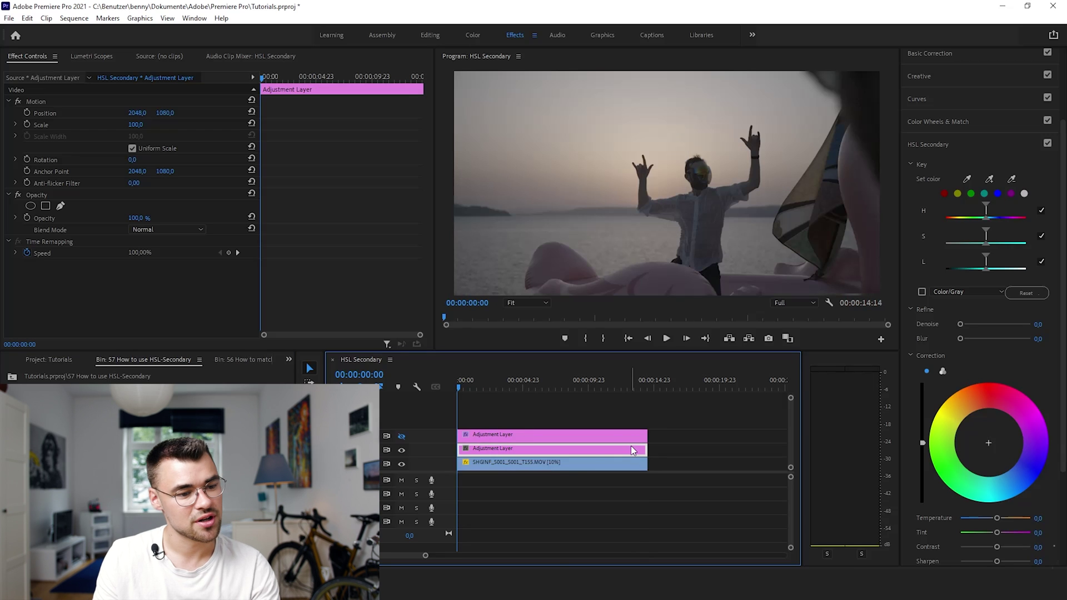
{"action": "left_click", "coordinate": [570, 450]}
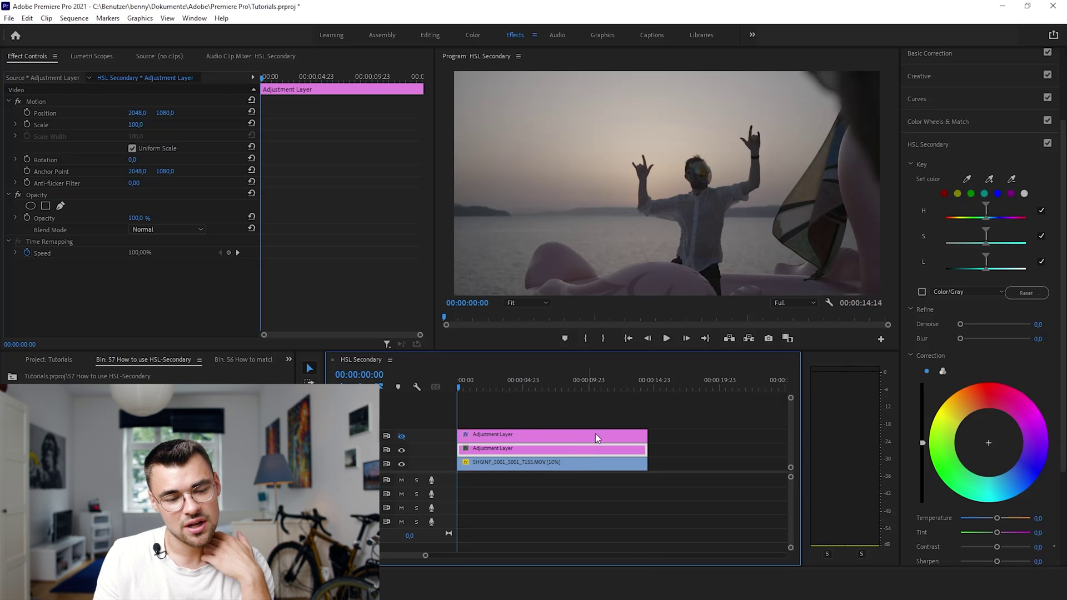
Sample the orange sunset sky as the HSL Secondary key colour and preview it with Color/Gray
{"action": "left_click", "coordinate": [968, 179]}
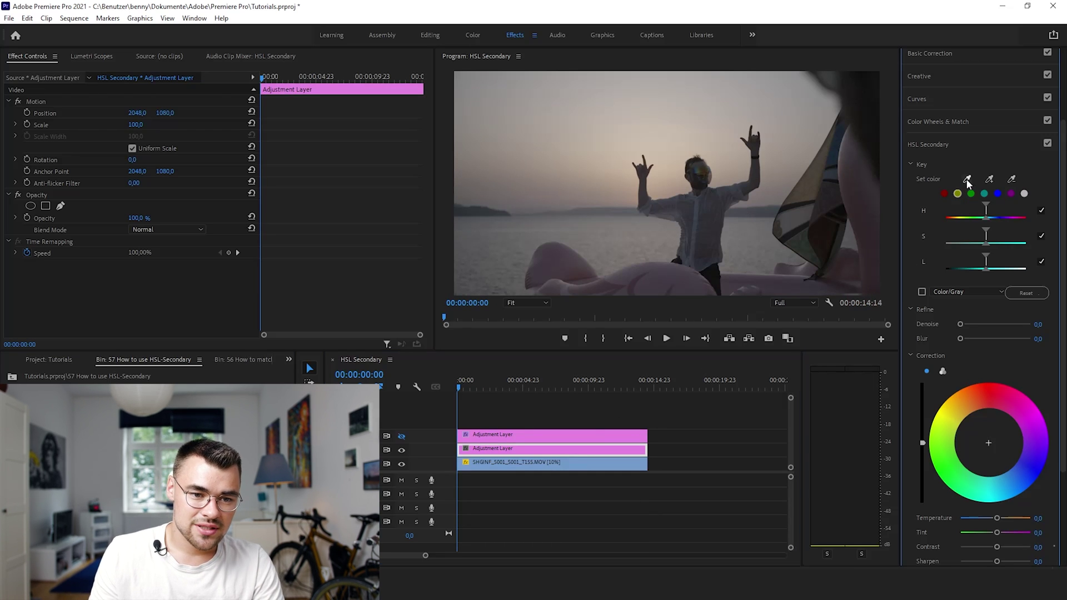
{"action": "left_click", "coordinate": [661, 184]}
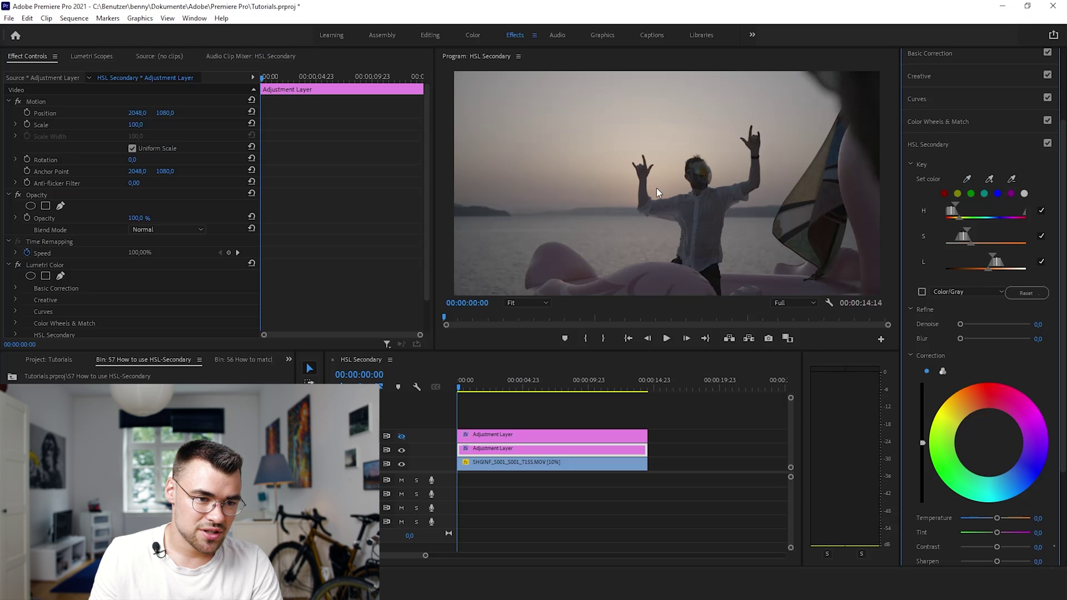
{"action": "left_click", "coordinate": [922, 292]}
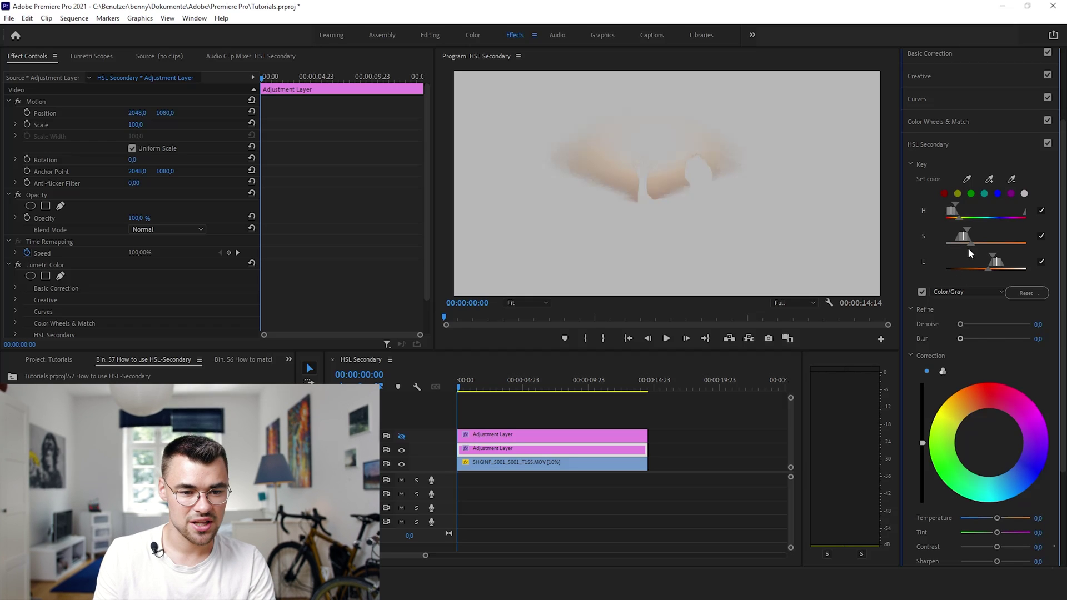
Widen the key's luminance and saturation ranges and nudge its hue range slightly
{"action": "left_click_drag", "start_coordinate": [998, 261], "coordinate": [962, 271]}
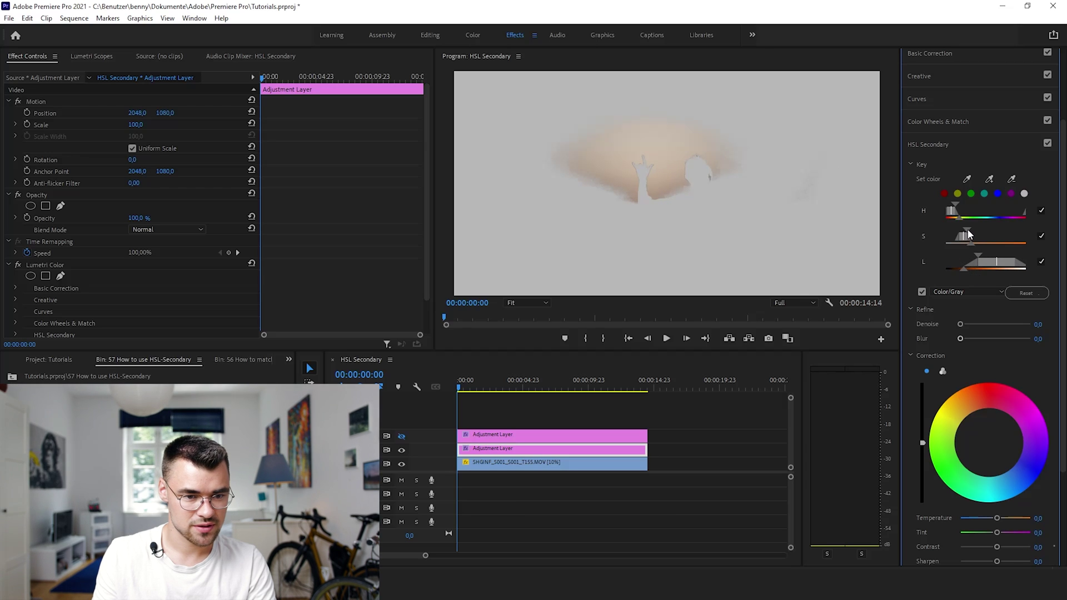
{"action": "left_click_drag", "start_coordinate": [968, 229], "coordinate": [983, 242]}
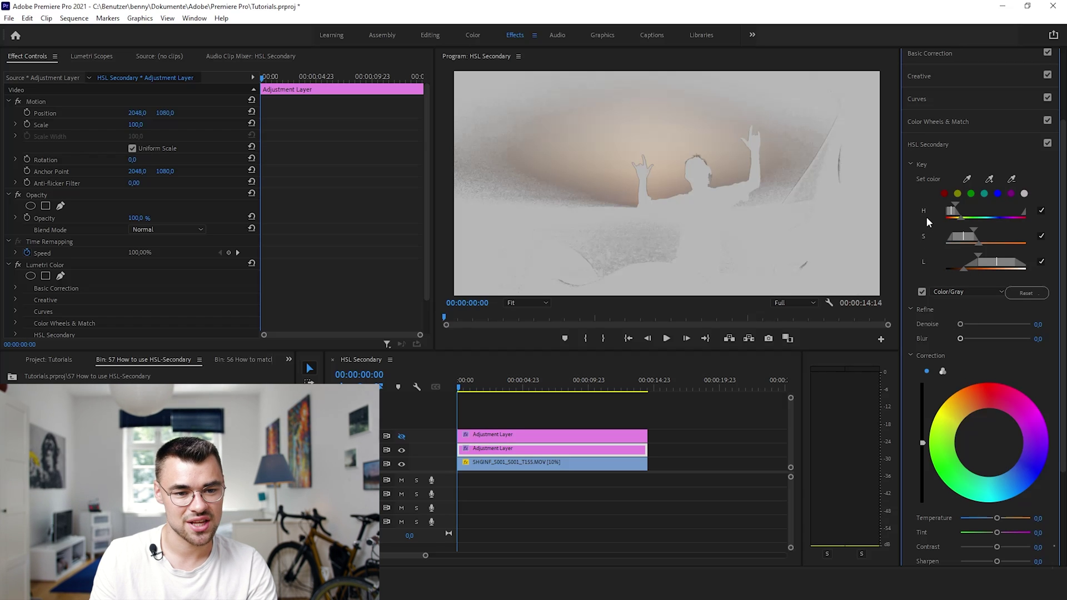
{"action": "mouse_move", "coordinate": [958, 201]}
{"action": "left_mouse_down"}
{"action": "mouse_move", "coordinate": [967, 203]}
{"action": "mouse_move", "coordinate": [956, 207]}
{"action": "left_mouse_up"}
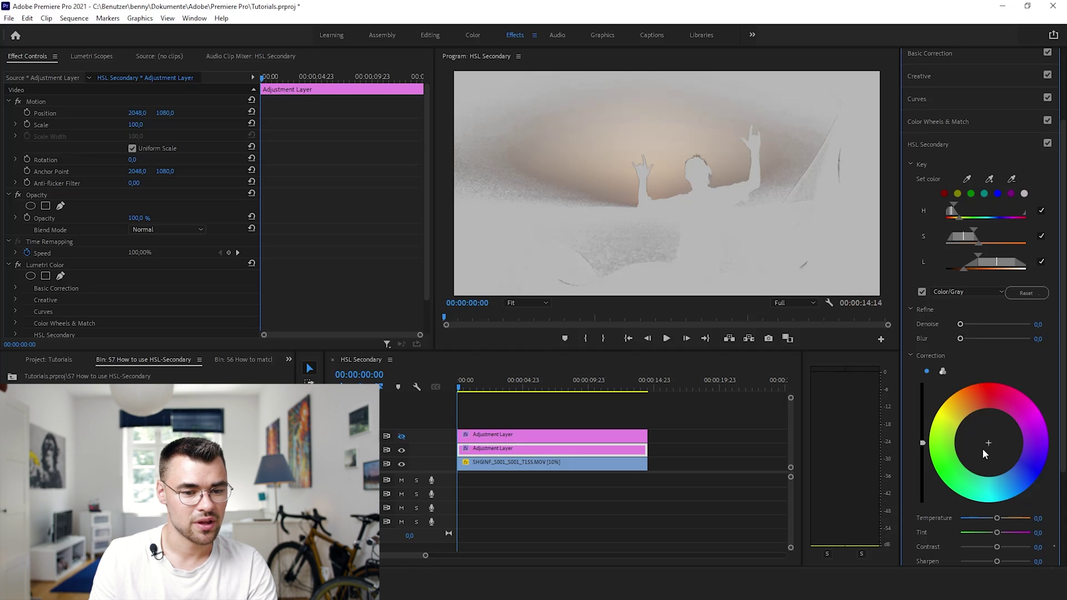
Push the Correction wheel toward magenta to tint the keyed sky pink, with Color/Gray turned off
{"action": "scroll", "coordinate": [1004, 384], "scroll_direction": "down", "scroll_amount": 2}
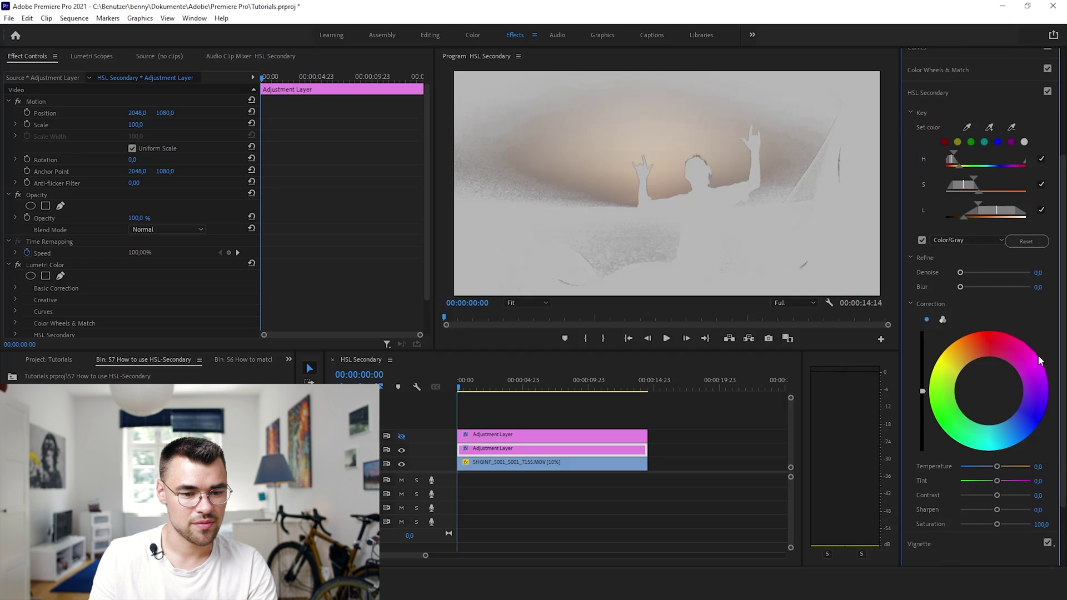
{"action": "left_click_drag", "start_coordinate": [989, 392], "coordinate": [1003, 377]}
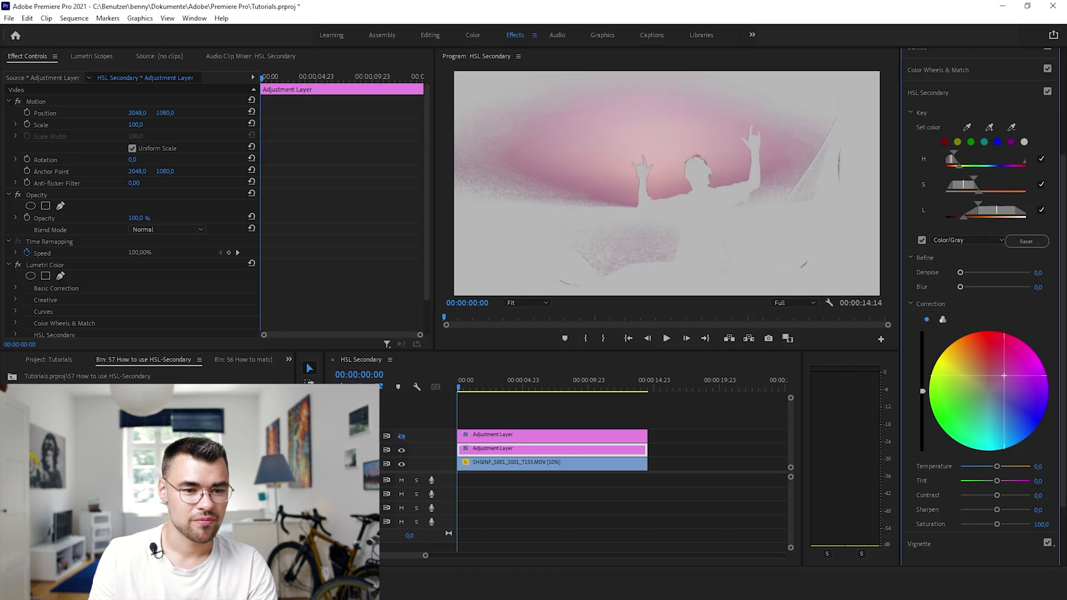
{"action": "left_click_drag", "start_coordinate": [1004, 376], "coordinate": [989, 390]}
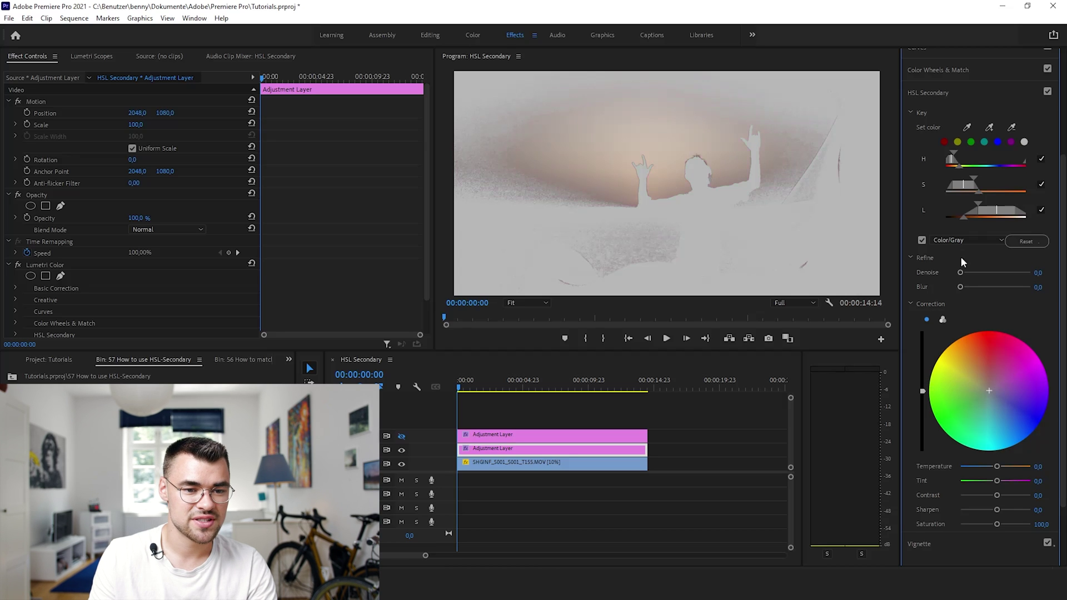
{"action": "left_click", "coordinate": [921, 241]}
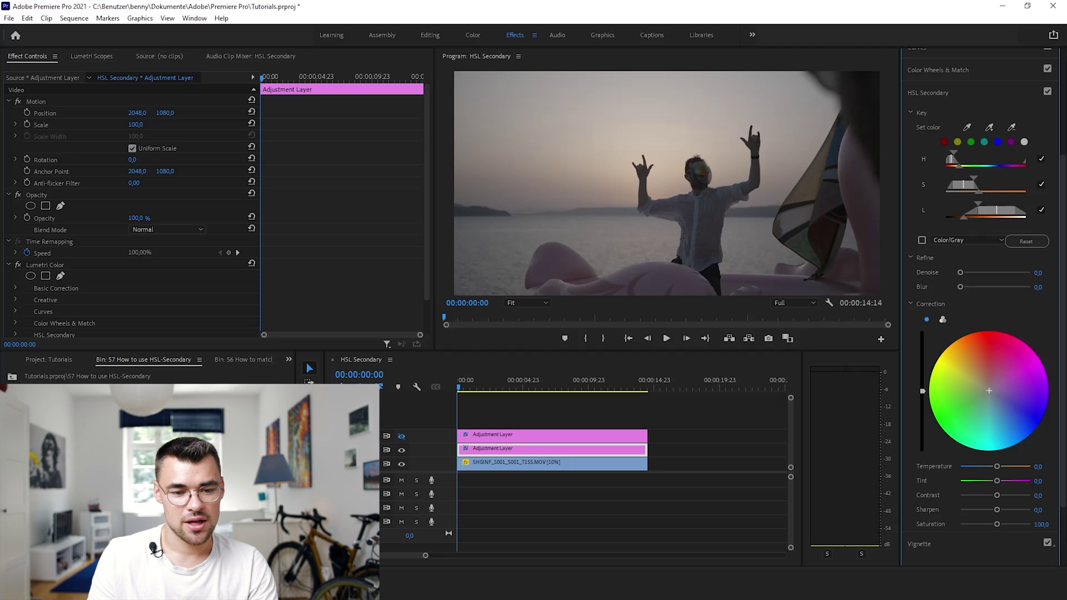
{"action": "left_click_drag", "start_coordinate": [988, 391], "coordinate": [1004, 373]}
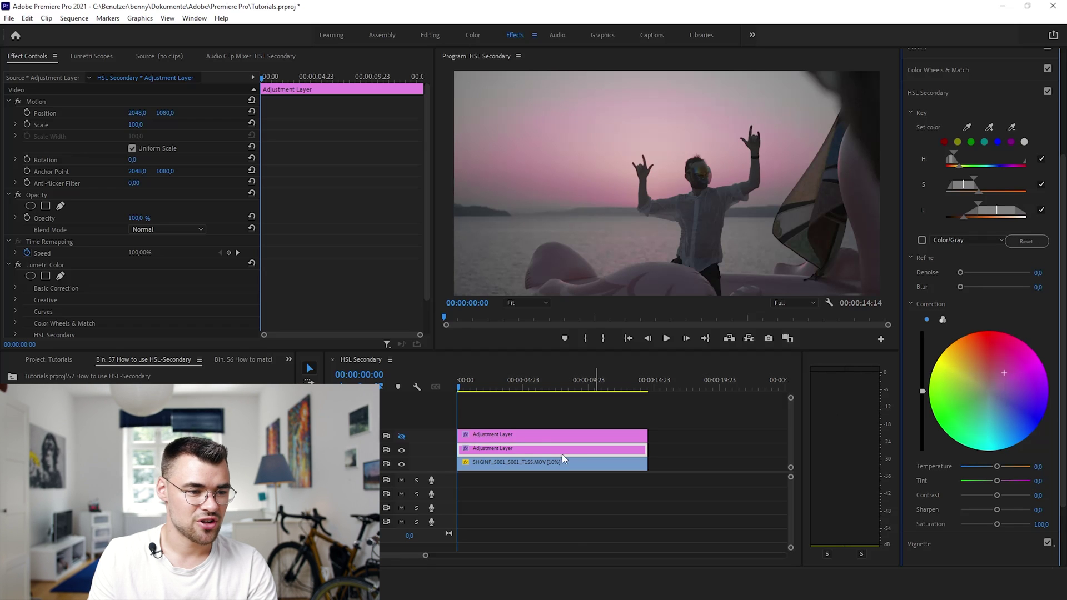
Show the V3 teal-orange grade again, move the sky correction back toward neutral, and toggle the V2 layer
{"action": "left_click", "coordinate": [401, 437]}
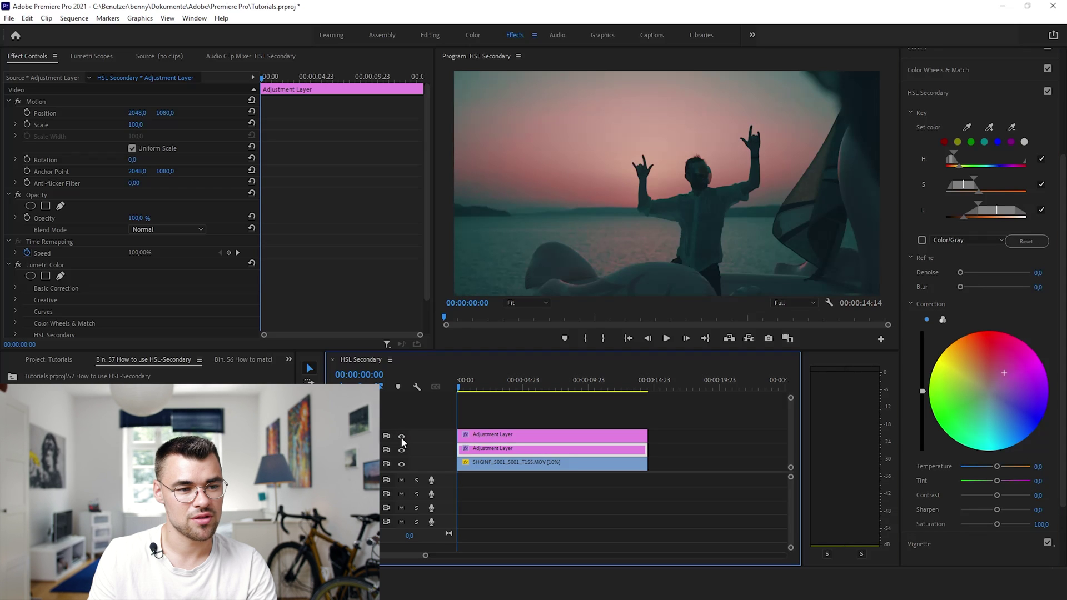
{"action": "left_click_drag", "start_coordinate": [1008, 375], "coordinate": [997, 382]}
{"action": "left_click", "coordinate": [402, 451]}
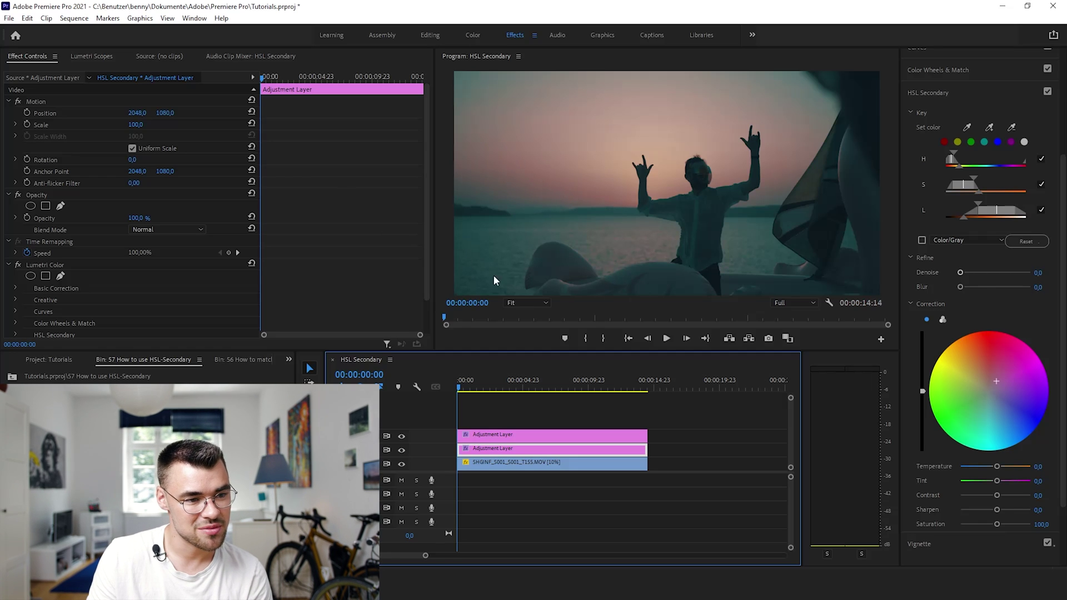
Refine the key with Denoise 47.2 and Blur 11.3, toggling the V2 layer to compare
{"action": "left_click_drag", "start_coordinate": [961, 273], "coordinate": [986, 279]}
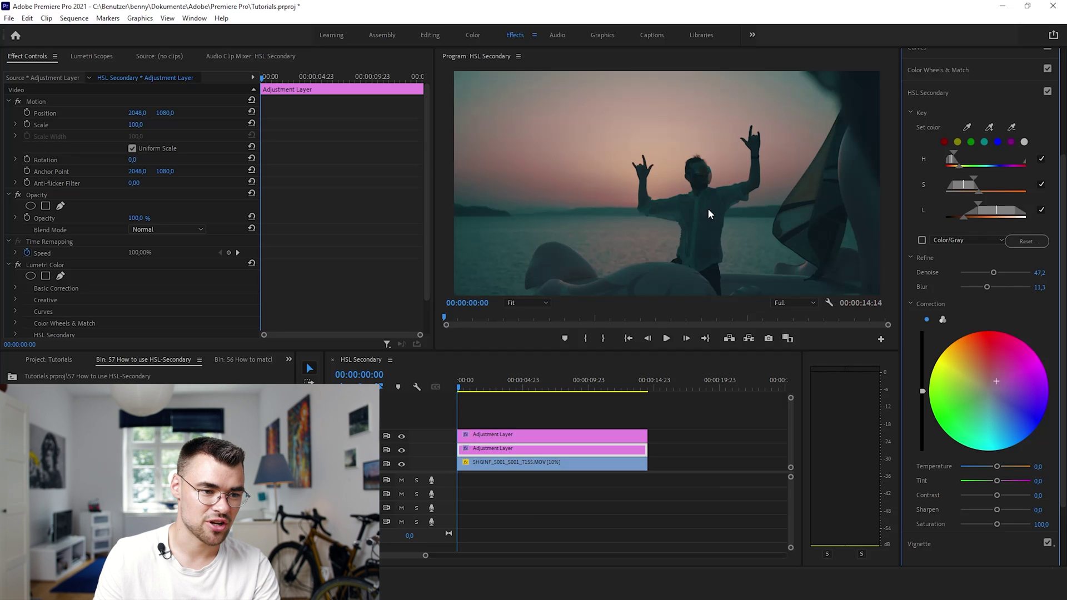
{"action": "left_click", "coordinate": [401, 450]}
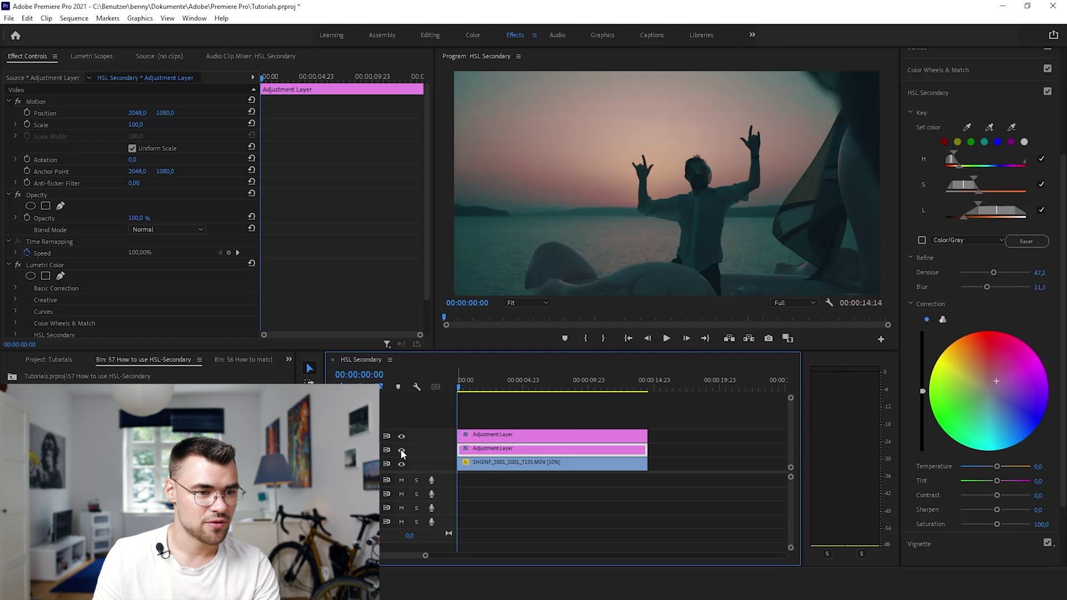
{"action": "left_click", "coordinate": [997, 382]}
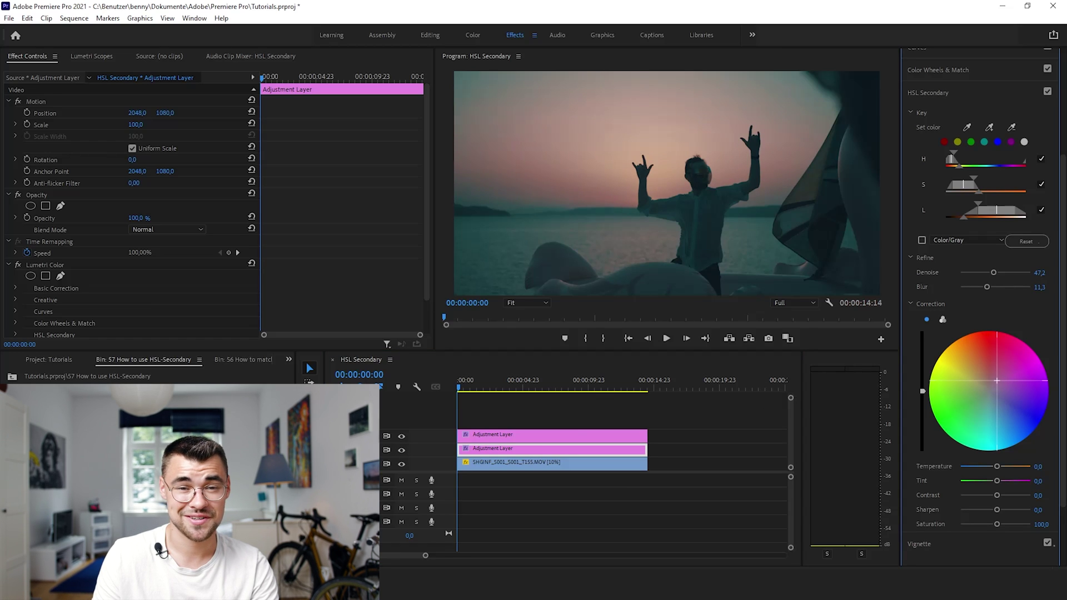
Tint the keyed sky toward pink, widen the key range, and play the clip to check the spread
{"action": "left_click_drag", "start_coordinate": [997, 382], "coordinate": [1013, 369]}
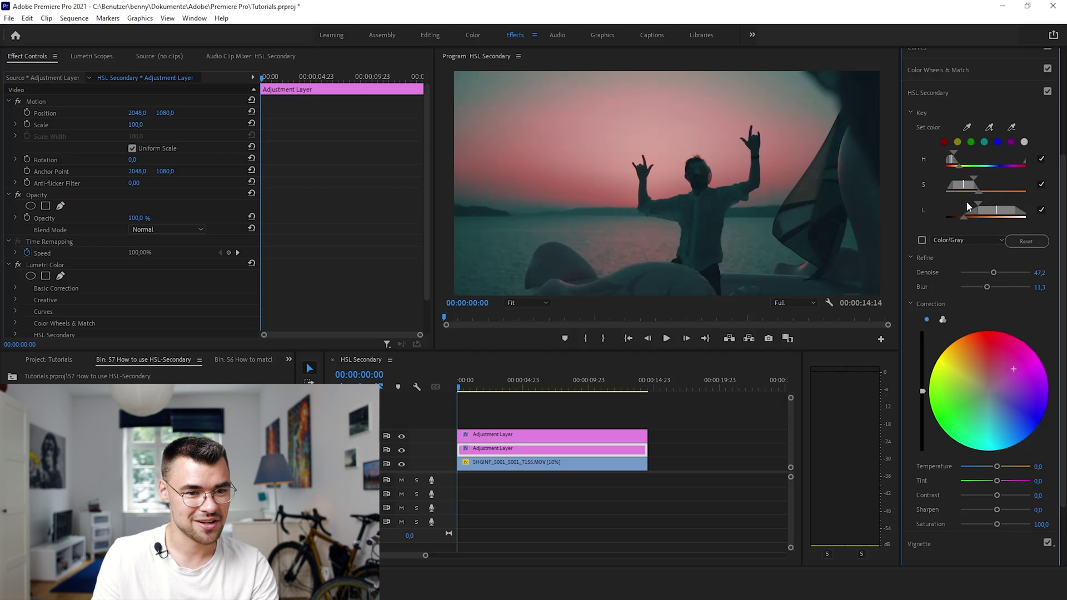
{"action": "left_click_drag", "start_coordinate": [977, 203], "coordinate": [1014, 187]}
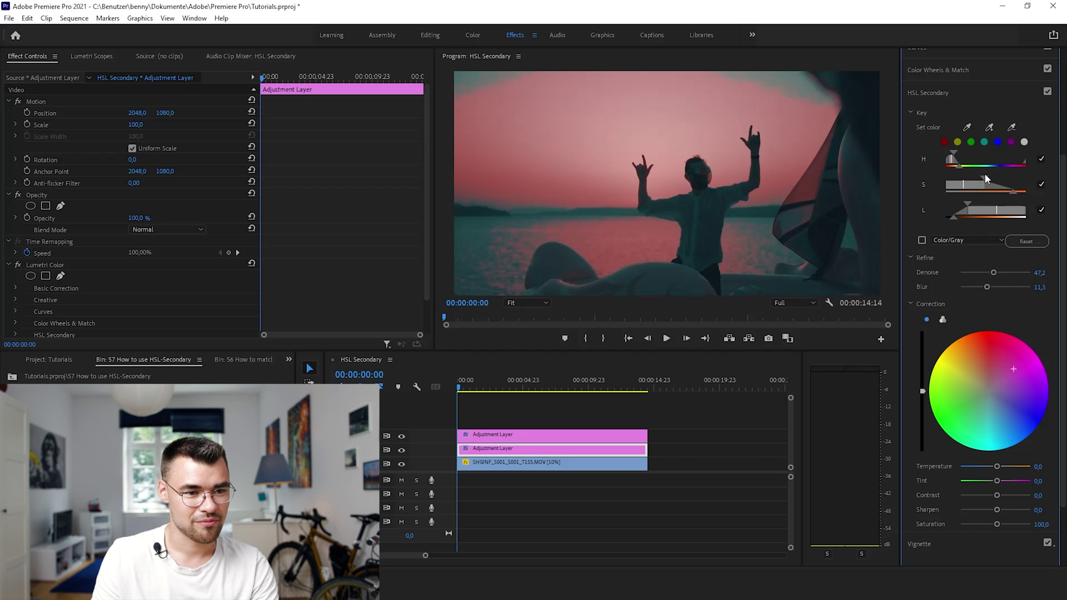
{"action": "key", "text": "space"}
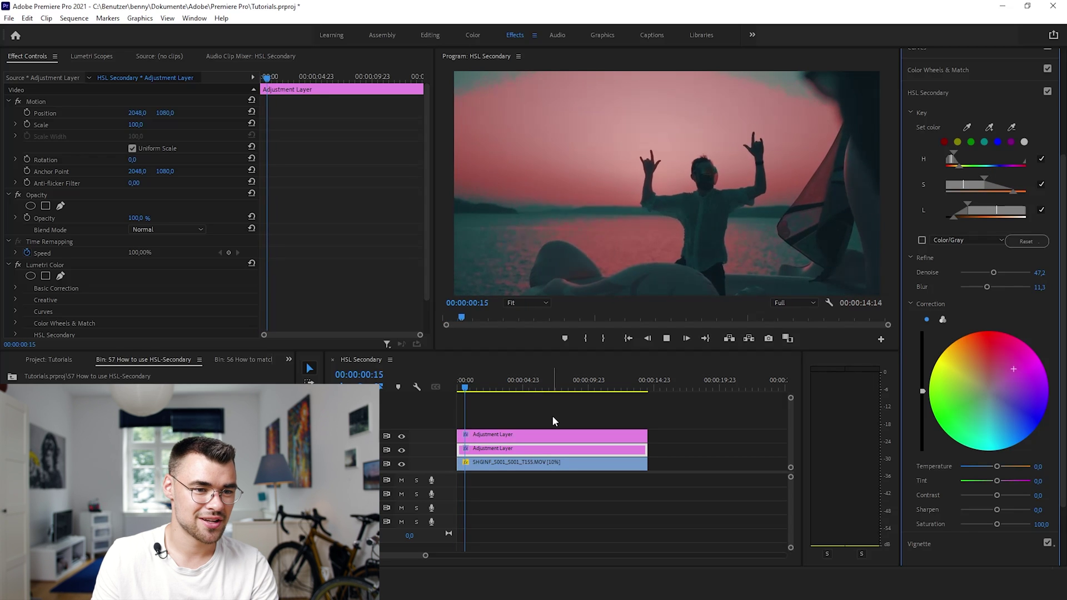
{"action": "key", "text": "space"}
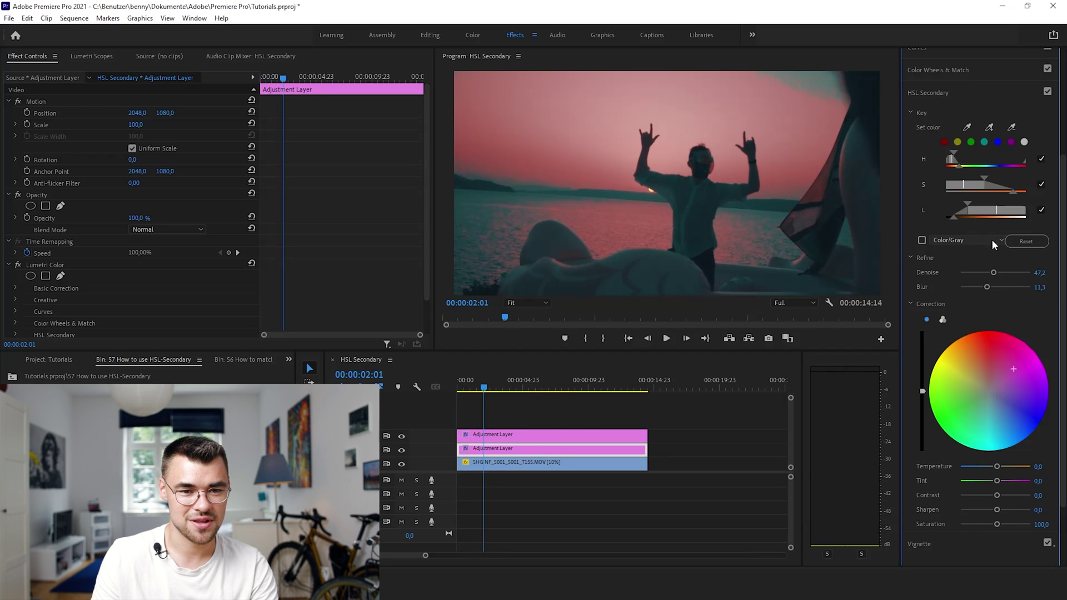
Undo the recent key range adjustments, including the luminance range change
{"action": "left_click", "coordinate": [27, 18]}
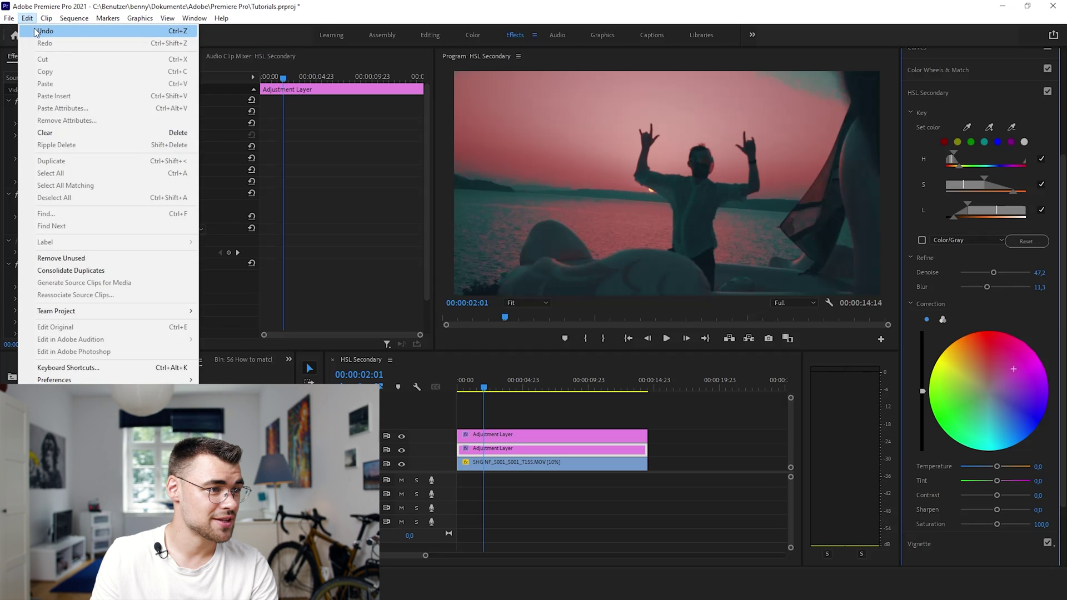
{"action": "left_click", "coordinate": [34, 20]}
{"action": "left_click", "coordinate": [32, 20]}
{"action": "left_click", "coordinate": [45, 31]}
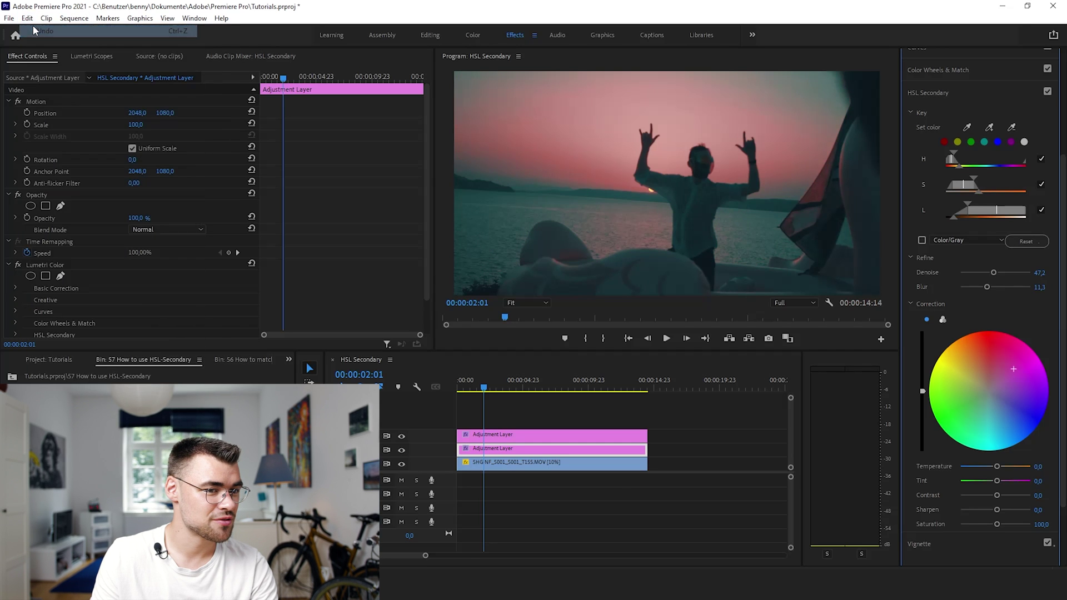
{"action": "left_click", "coordinate": [32, 21]}
{"action": "left_click", "coordinate": [34, 32]}
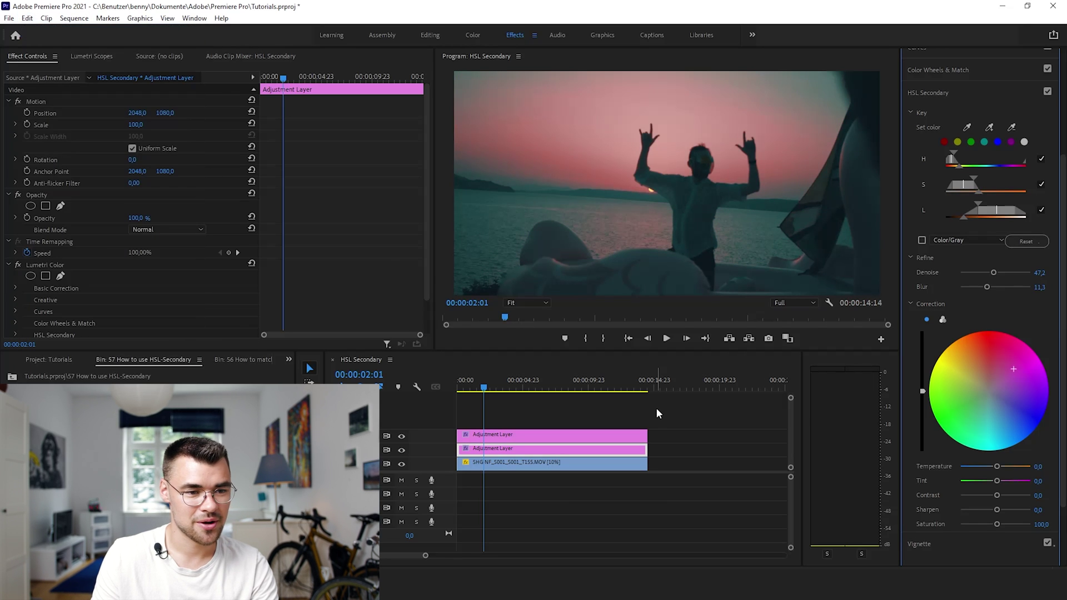
Raise the key Blur to 17.5 with the gray mask shown, and reset the correction wheel to neutral
{"action": "left_click", "coordinate": [922, 240]}
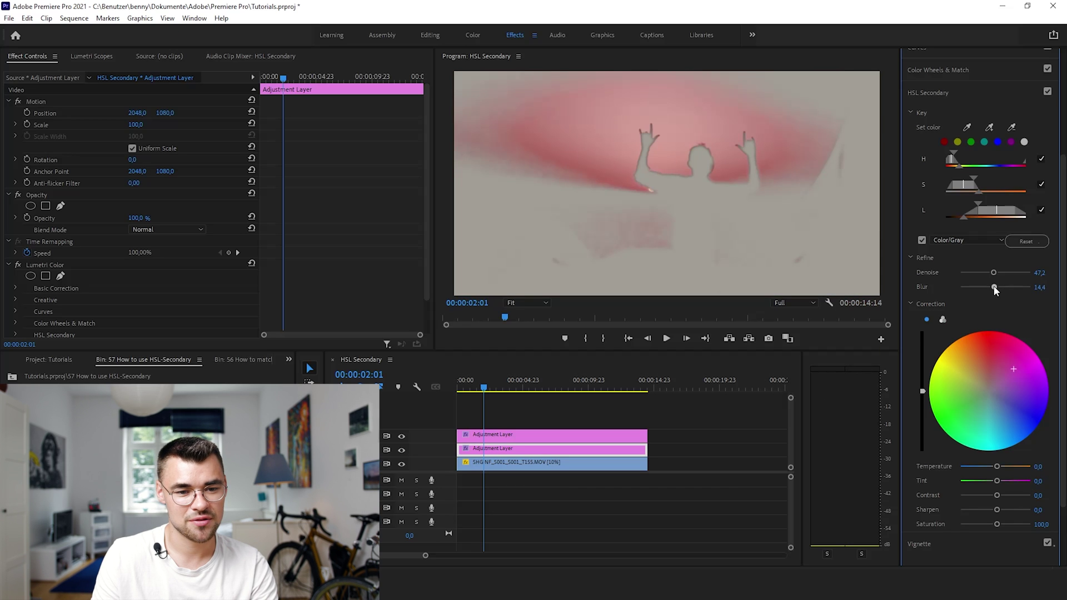
{"action": "left_click_drag", "start_coordinate": [987, 286], "coordinate": [999, 293]}
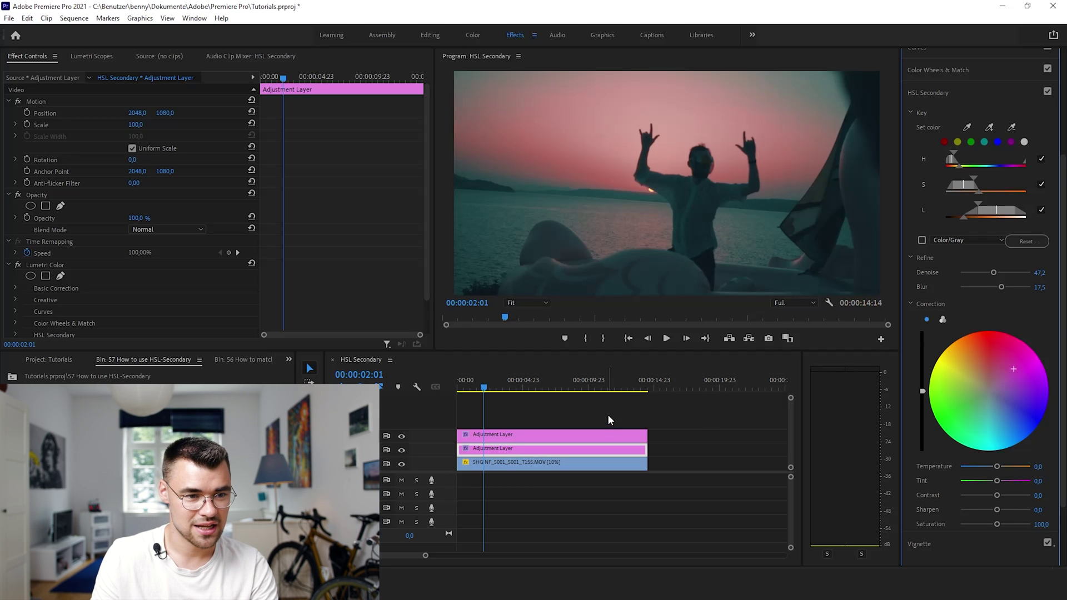
{"action": "double_click", "coordinate": [990, 391]}
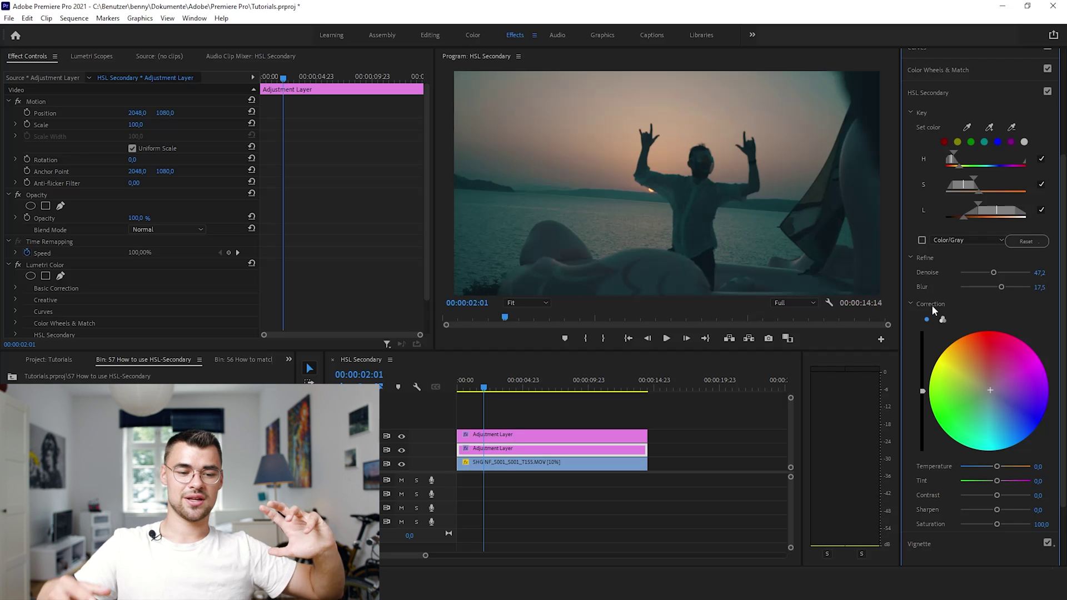
{"action": "scroll", "coordinate": [975, 492], "scroll_direction": "down", "scroll_amount": 2}
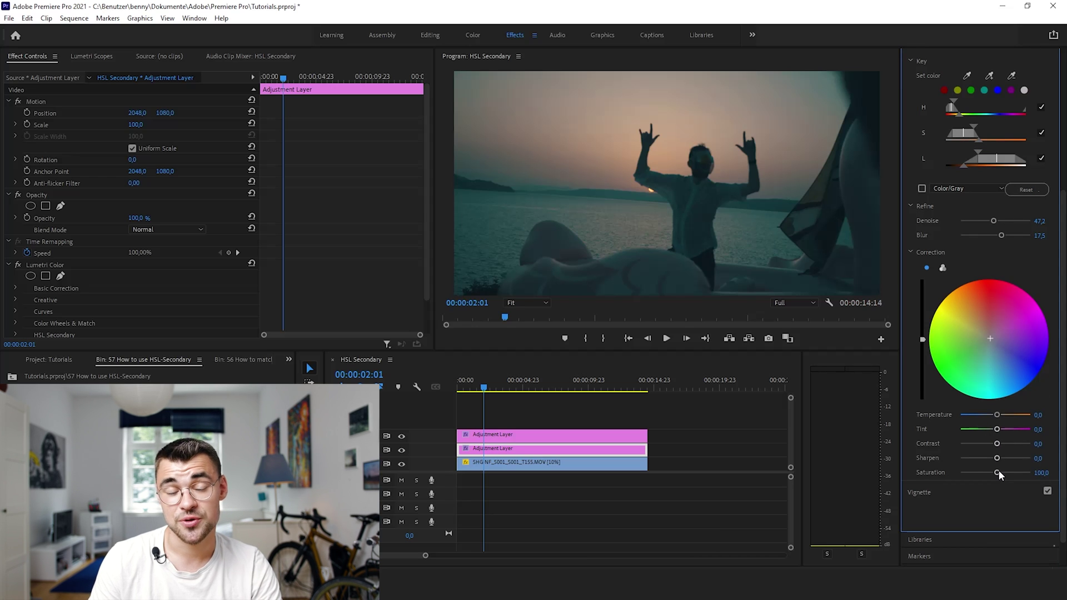
Set sky Saturation to 157.5 and key Blur to 22.0, then switch correction to three-way wheels
{"action": "mouse_move", "coordinate": [998, 472]}
{"action": "left_mouse_down"}
{"action": "mouse_move", "coordinate": [972, 473]}
{"action": "mouse_move", "coordinate": [1007, 472]}
{"action": "left_mouse_up"}
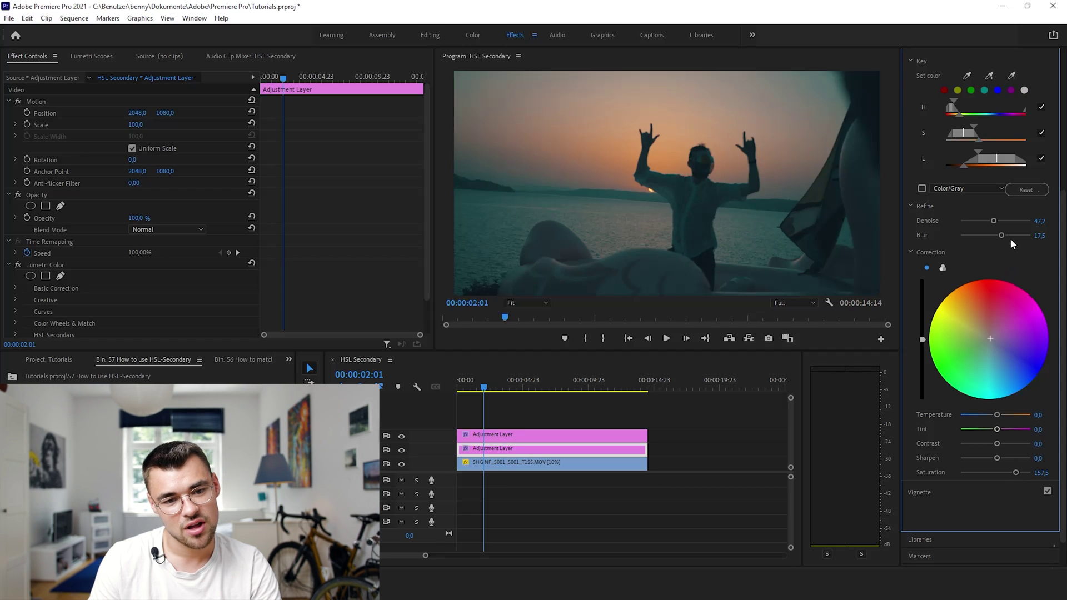
{"action": "left_click", "coordinate": [922, 189]}
{"action": "left_click_drag", "start_coordinate": [1002, 235], "coordinate": [1013, 235]}
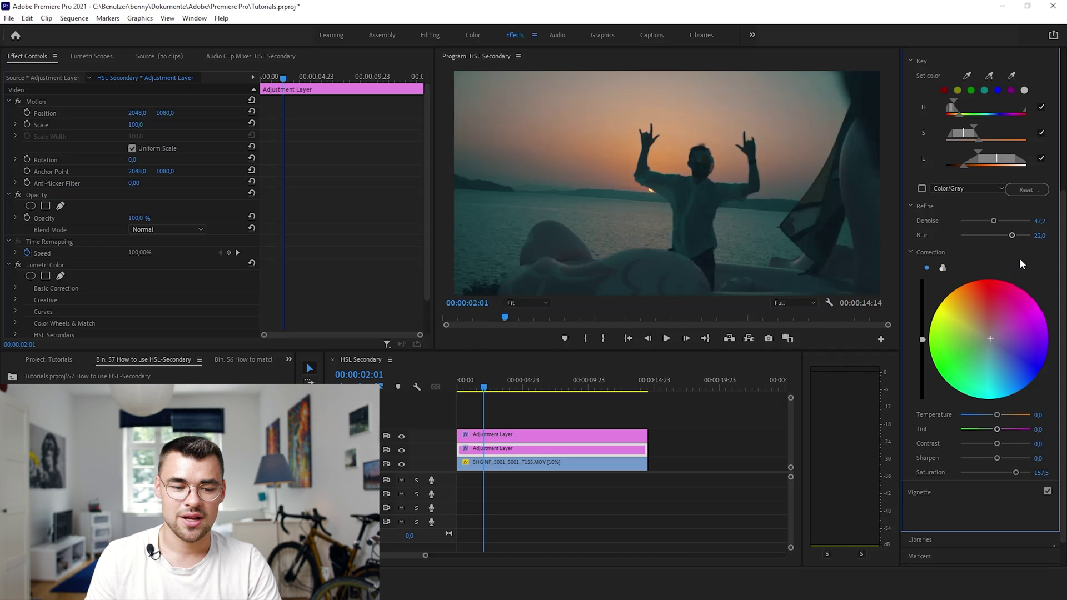
{"action": "left_click", "coordinate": [943, 268]}
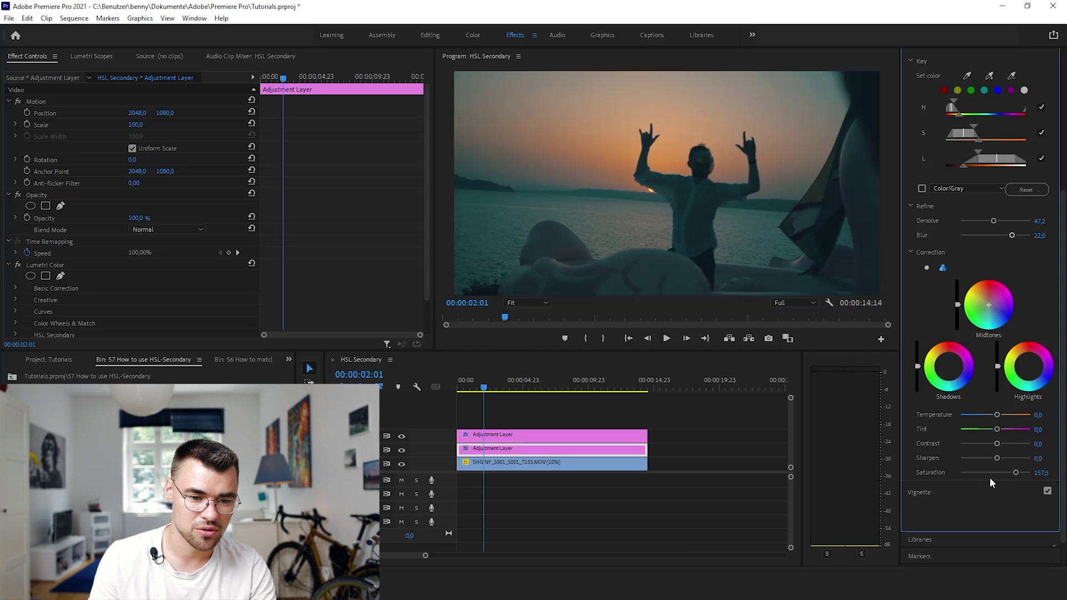
Drop the HSL Secondary saturation to about 100 and lower the Highlights luminance on the keyed sky
{"action": "left_click_drag", "start_coordinate": [1005, 473], "coordinate": [998, 471]}
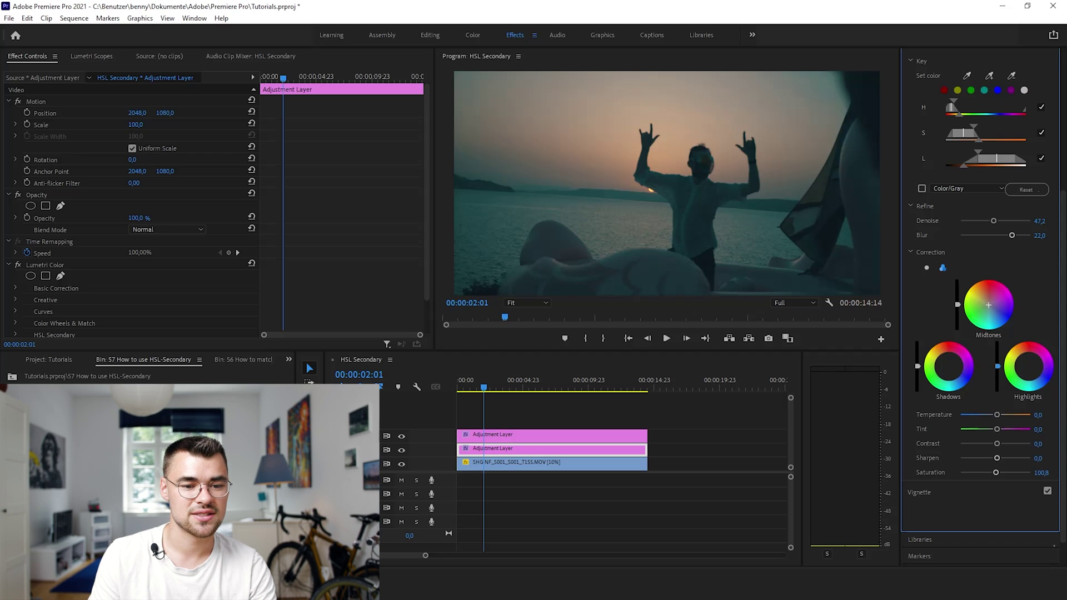
{"action": "left_click_drag", "start_coordinate": [998, 367], "coordinate": [998, 377]}
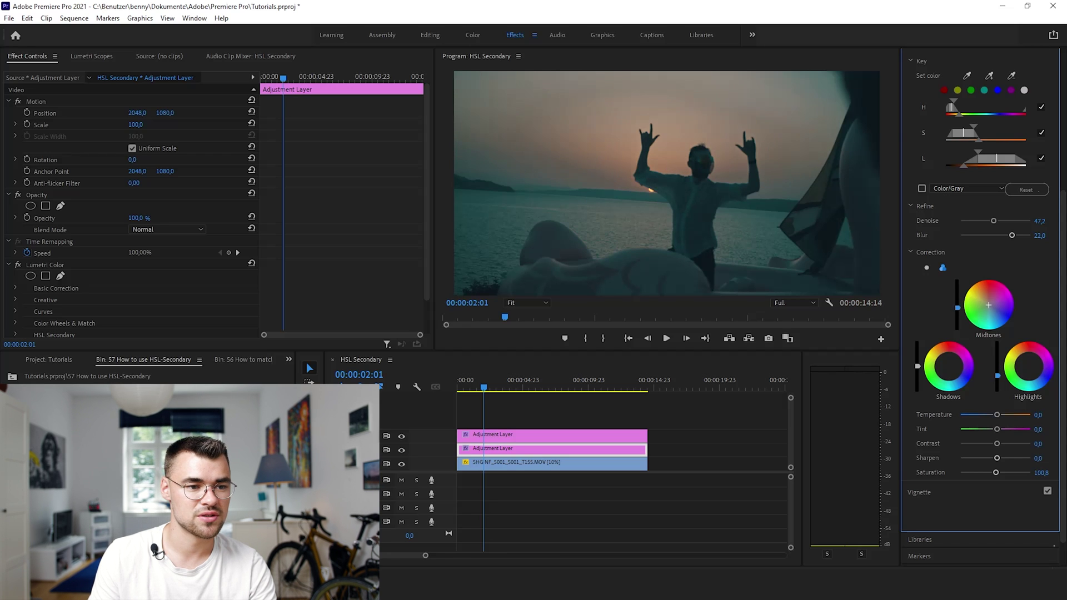